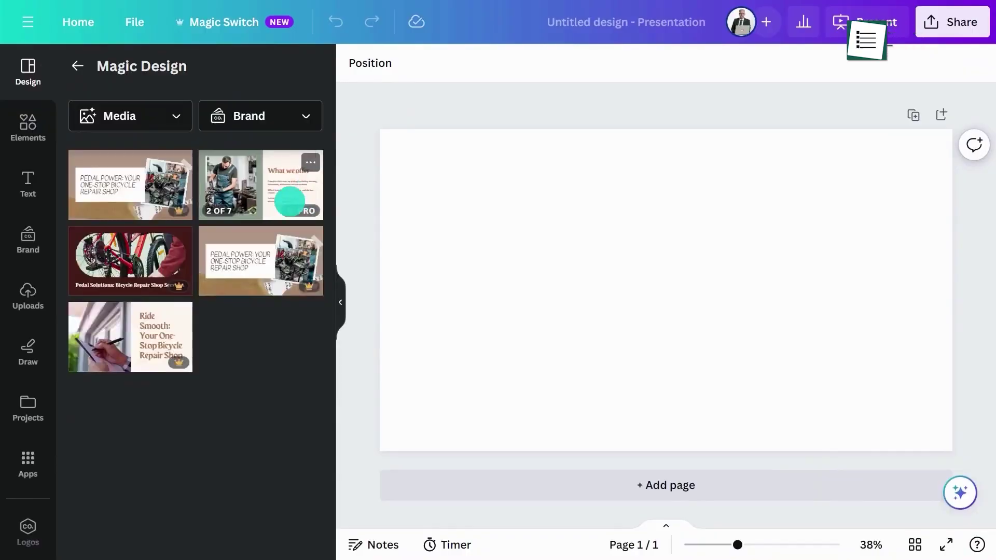
# Apply the bicycle repair shop template to all 7 pages and select its dashboard image.
pyautogui.click(119, 278)
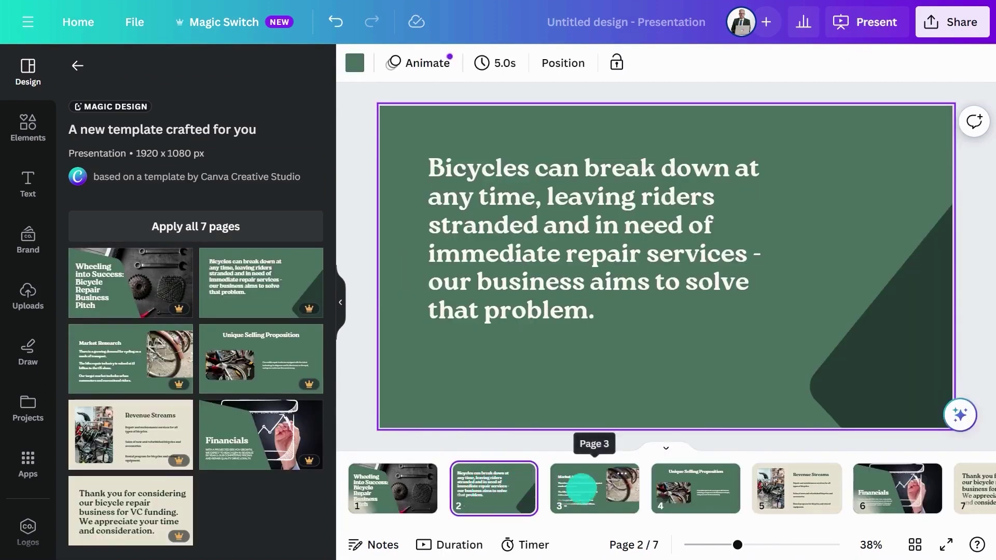
pyautogui.click(596, 489)
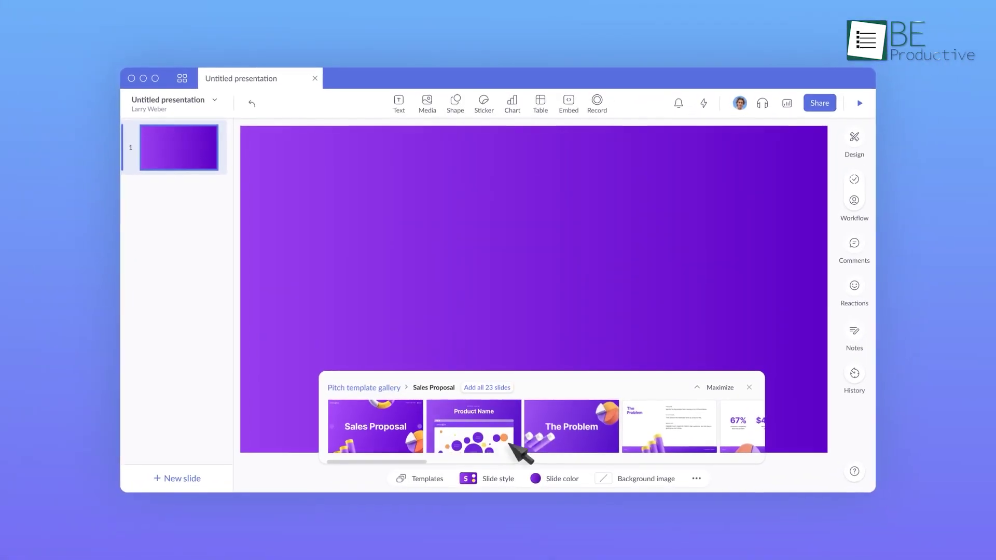
pyautogui.click(490, 445)
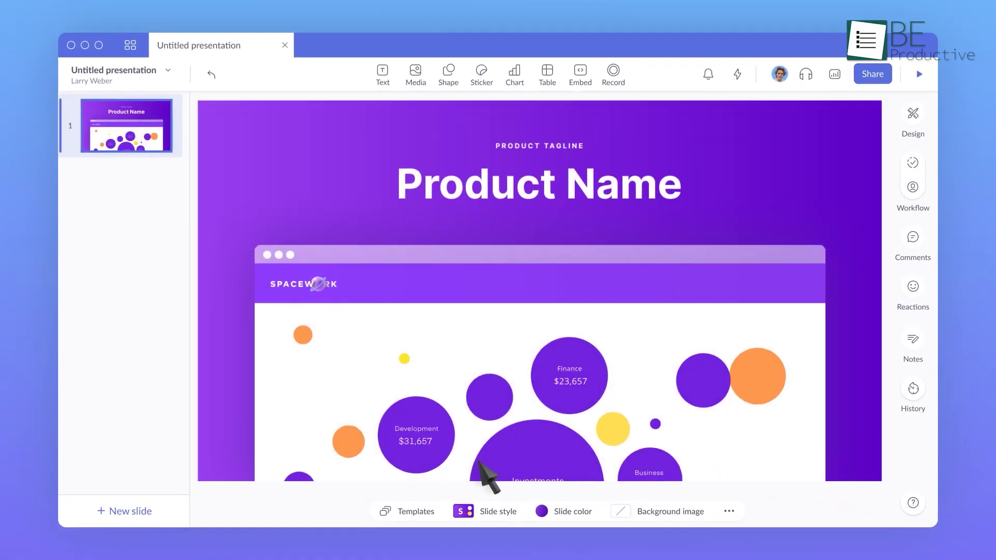
pyautogui.click(423, 390)
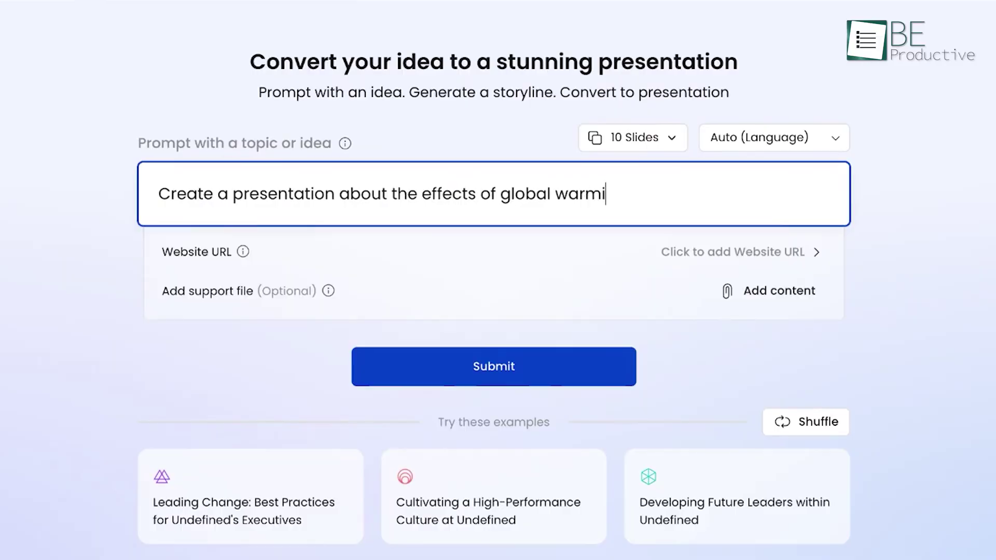
pyautogui.write('mate change')
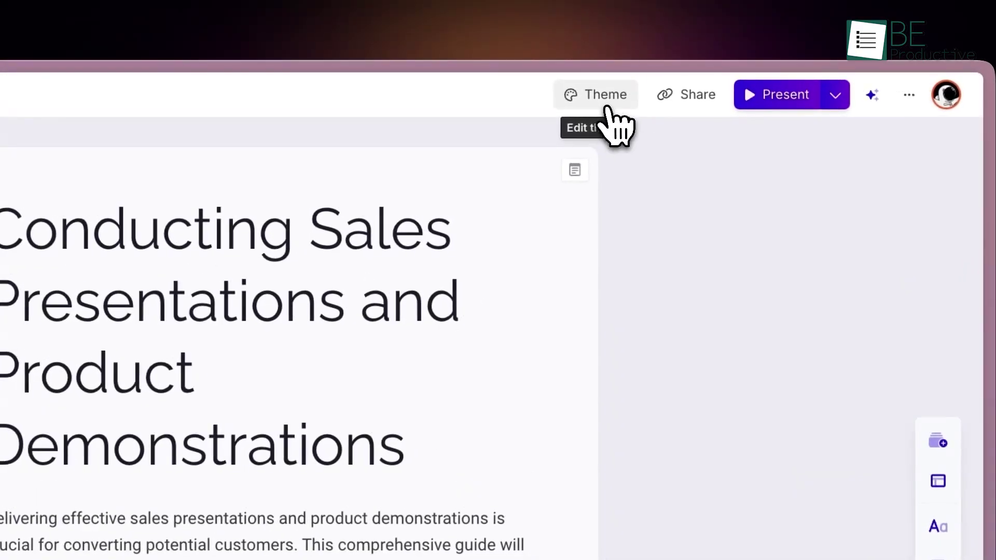
# Restyle the sales deck with the custom Helios Corp Theme and show the title card's speaker notes.
pyautogui.click(615, 97)
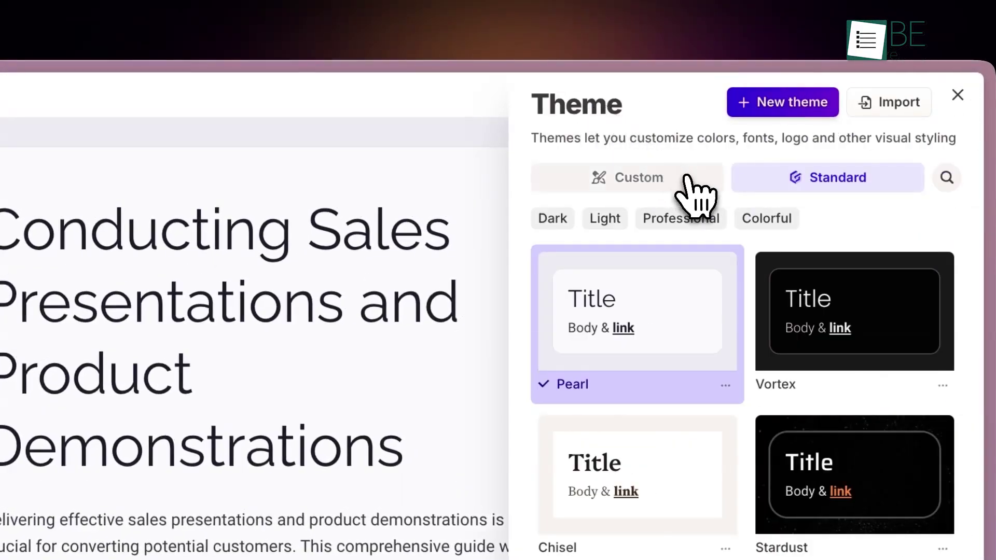
pyautogui.click(686, 184)
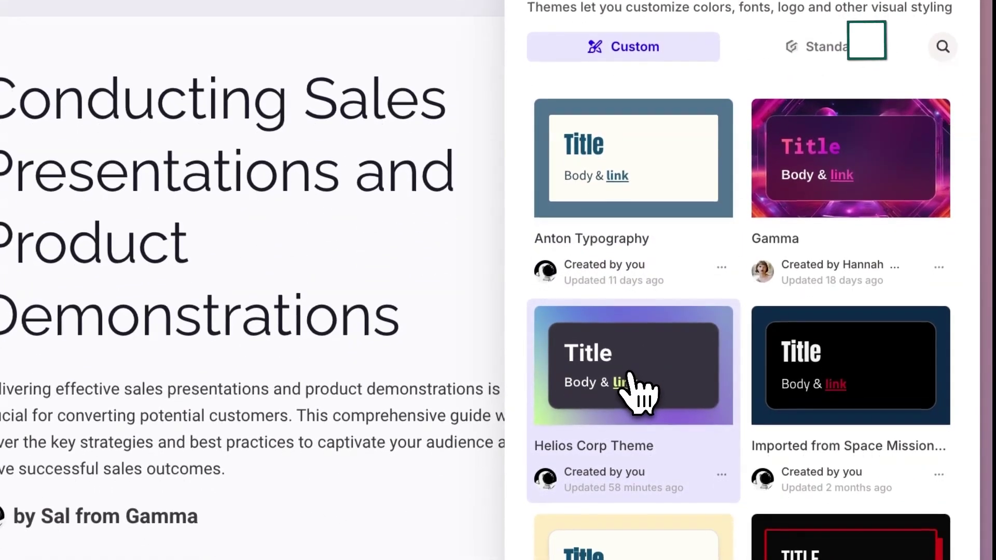
pyautogui.click(640, 389)
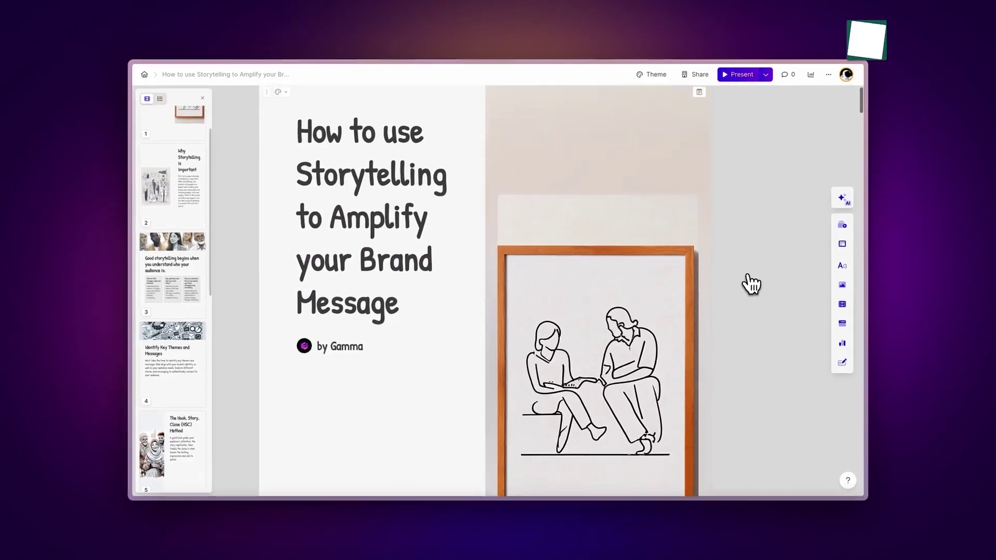
pyautogui.scroll(-5, 752, 284)
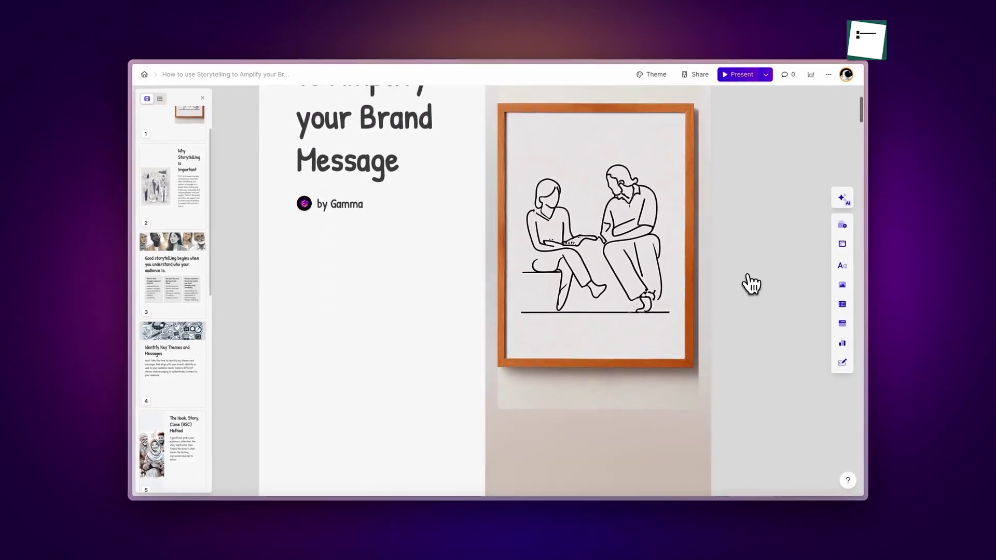
pyautogui.scroll(-3, 752, 283)
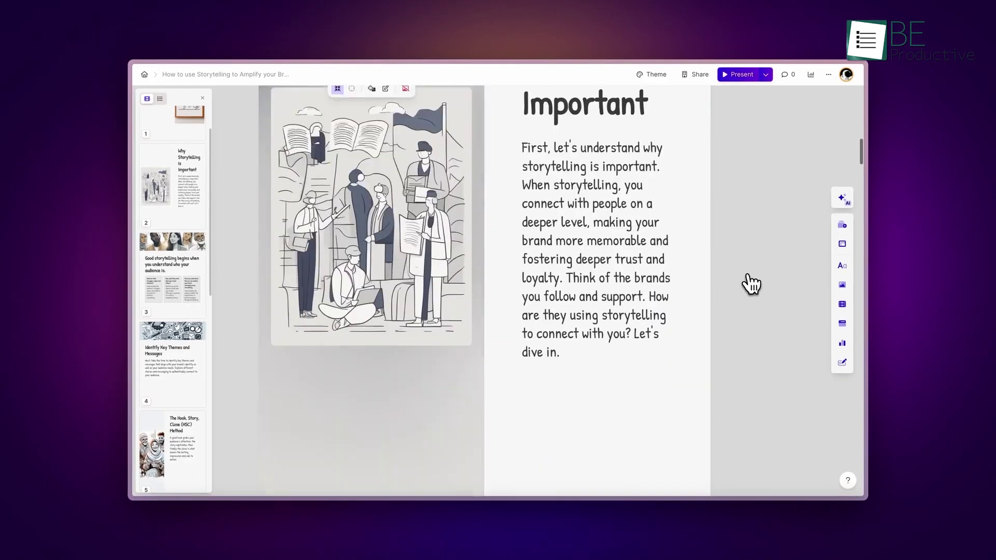
pyautogui.scroll(-5, 752, 284)
pyautogui.scroll(-4, 751, 284)
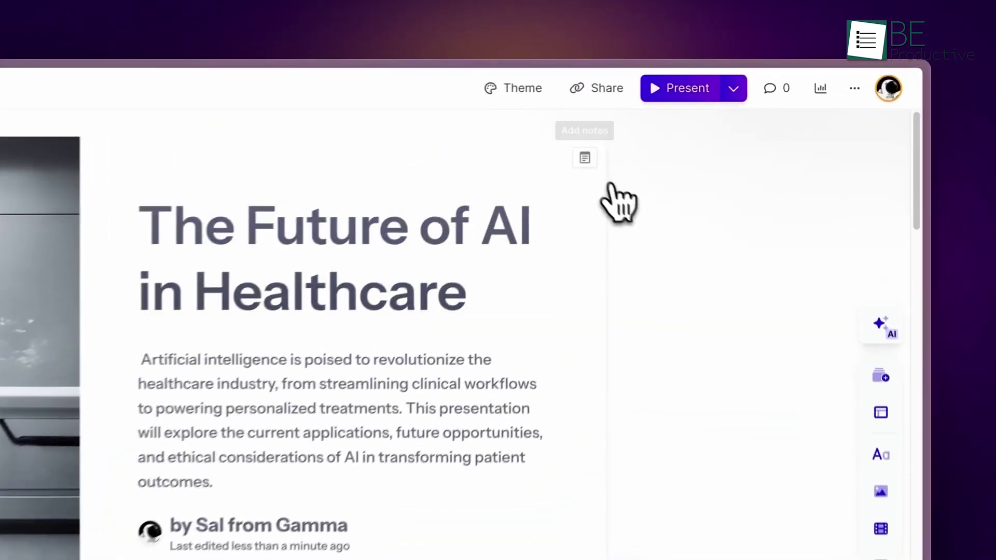
pyautogui.click(583, 159)
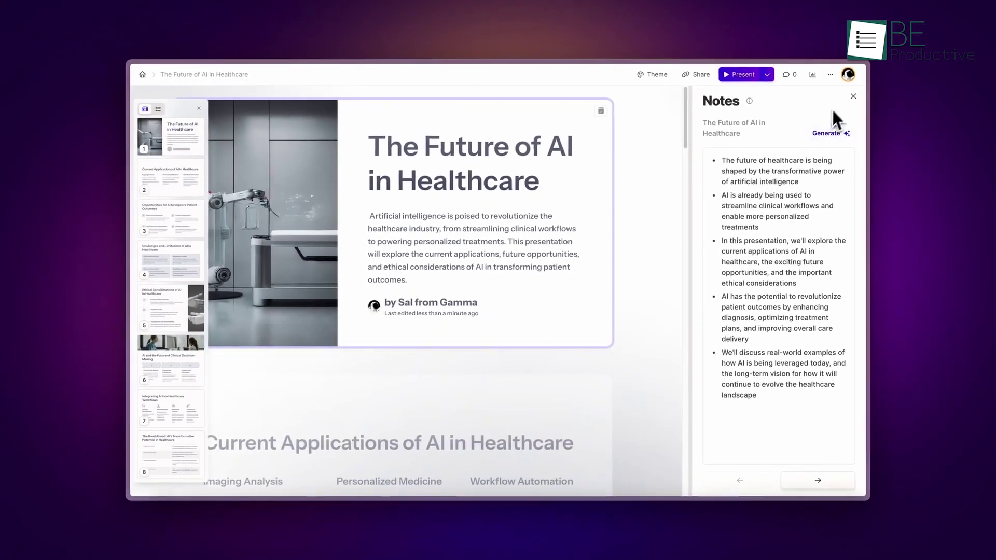
# Close the notes, export Introduction to Genetics as a PDF, and unlock the password-protected gamma.
pyautogui.click(832, 109)
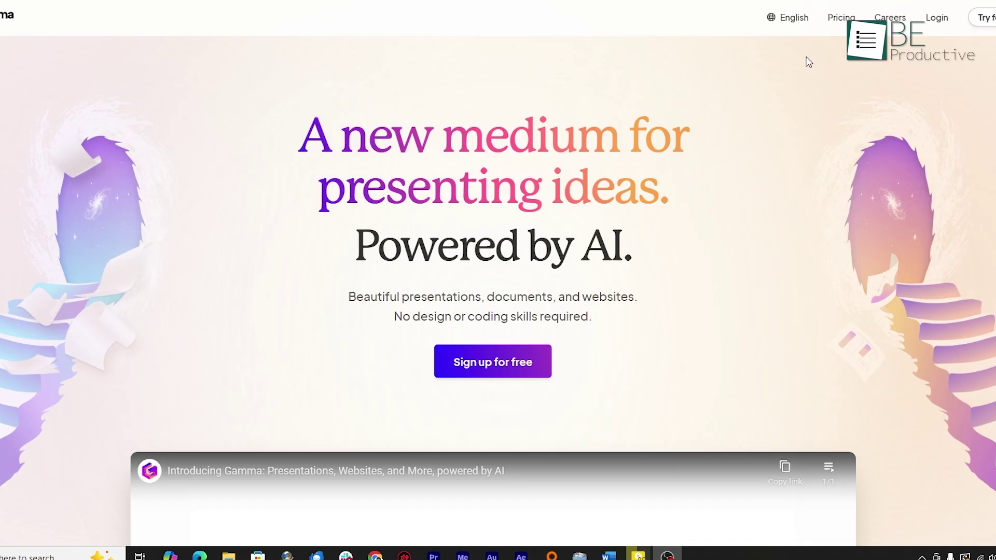
pyautogui.click(795, 17)
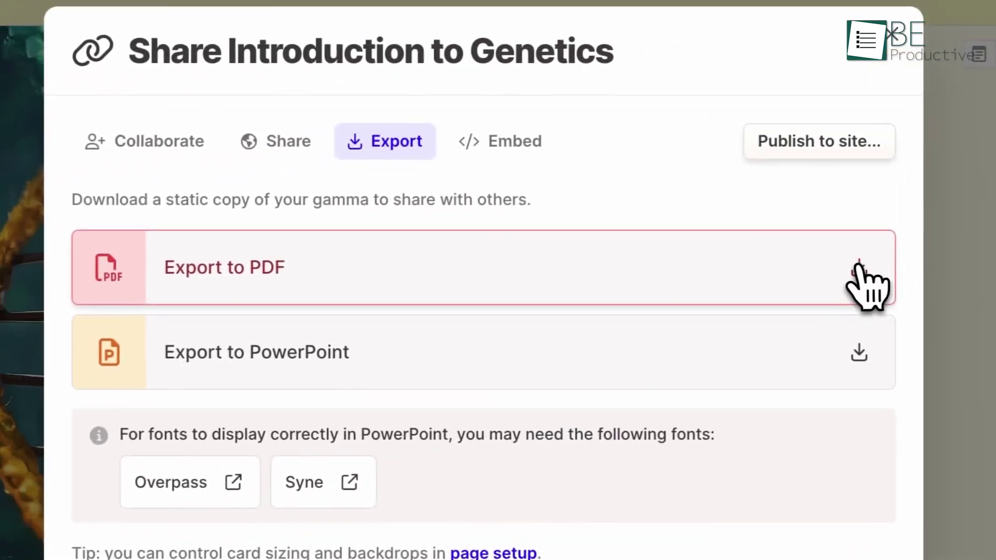
pyautogui.click(867, 277)
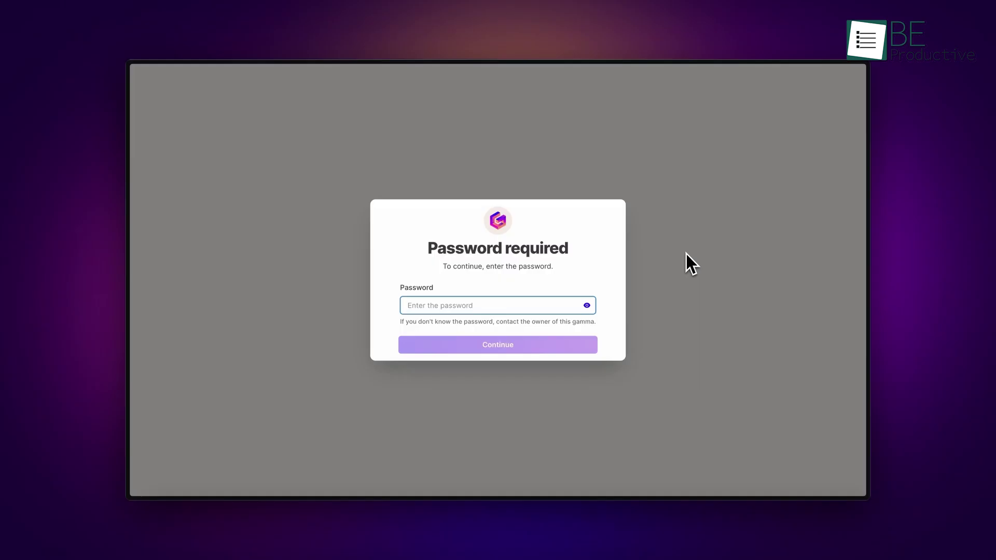
pyautogui.press('Return')
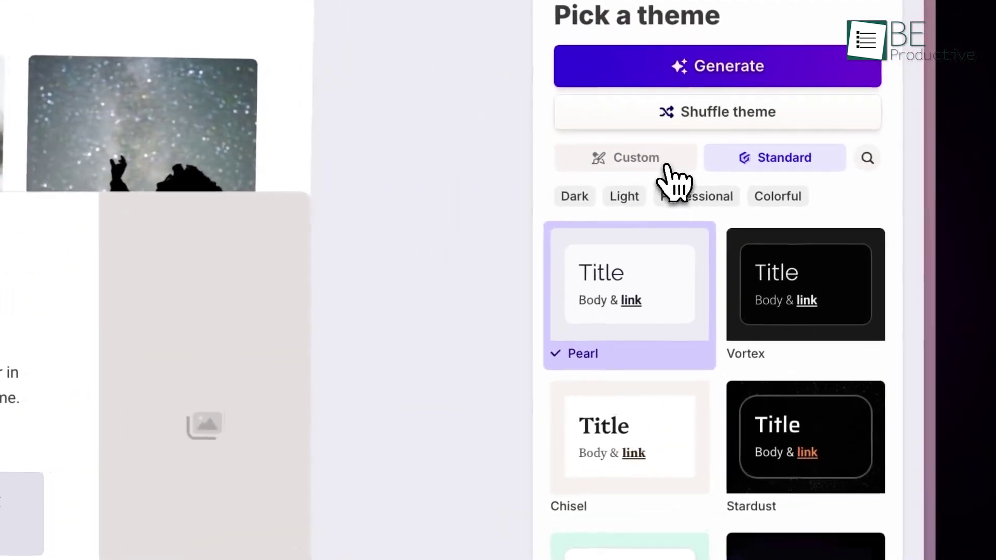
# Apply the custom Helios Corp Theme and insert a /contributors block below the intro text.
pyautogui.click(744, 160)
pyautogui.scroll(-2, 664, 382)
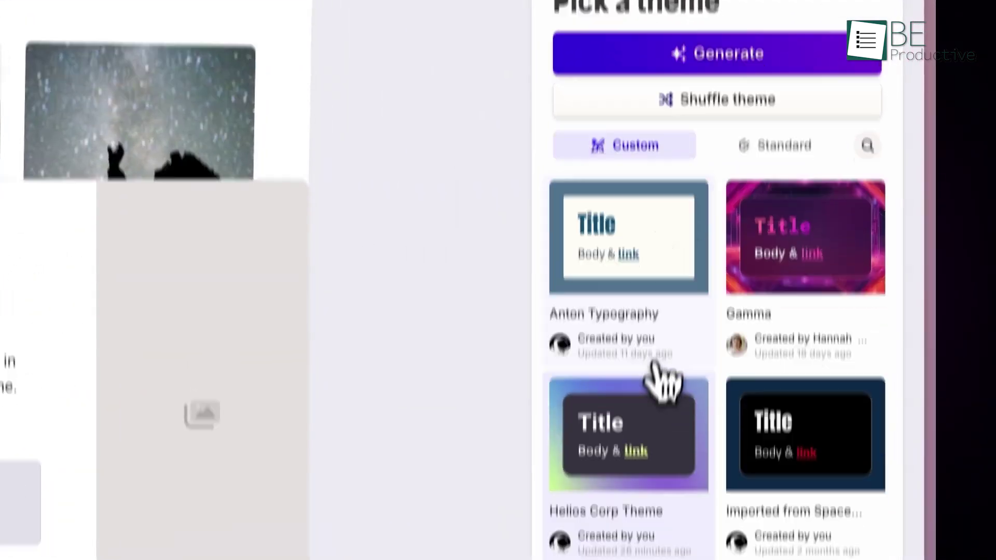
pyautogui.scroll(-1, 663, 382)
pyautogui.click(647, 304)
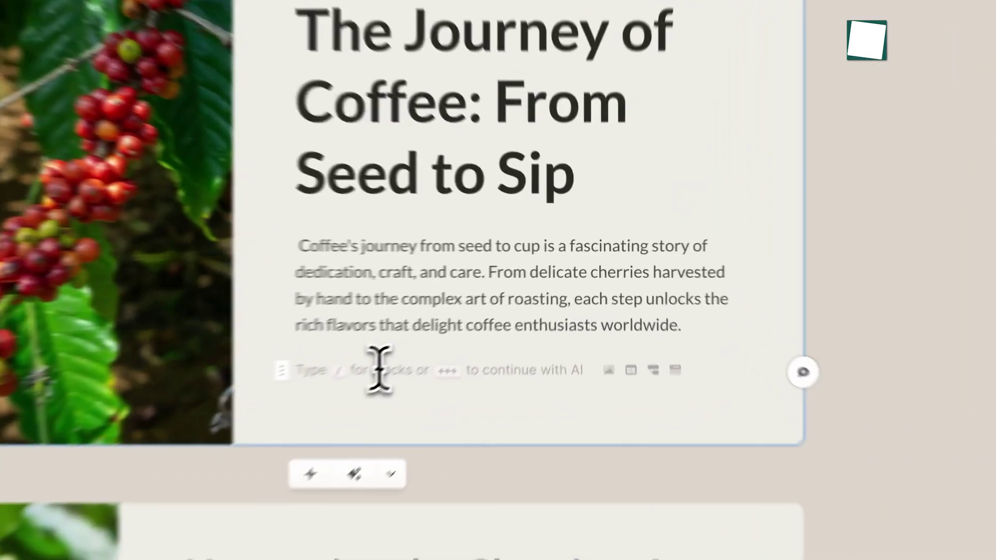
pyautogui.write('/contri')
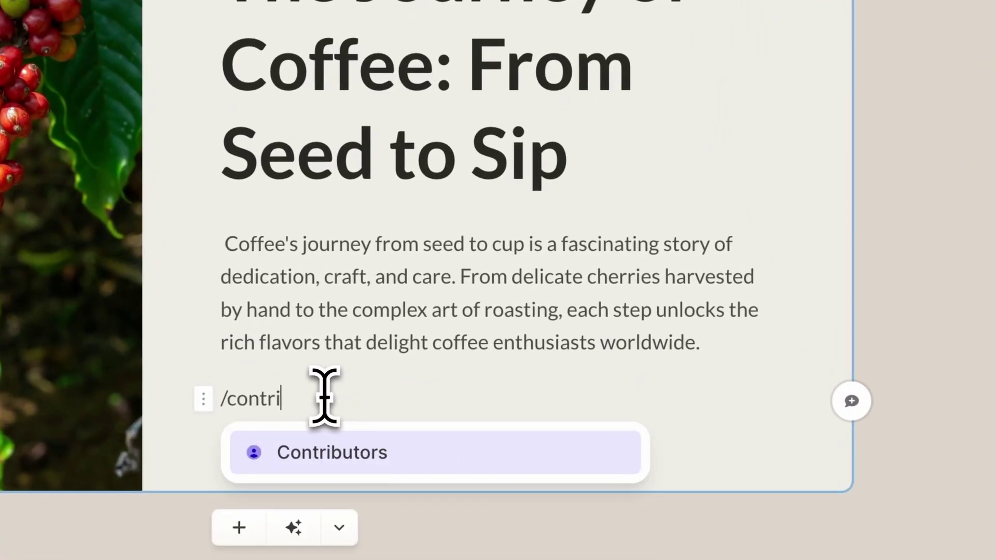
pyautogui.press('Return')
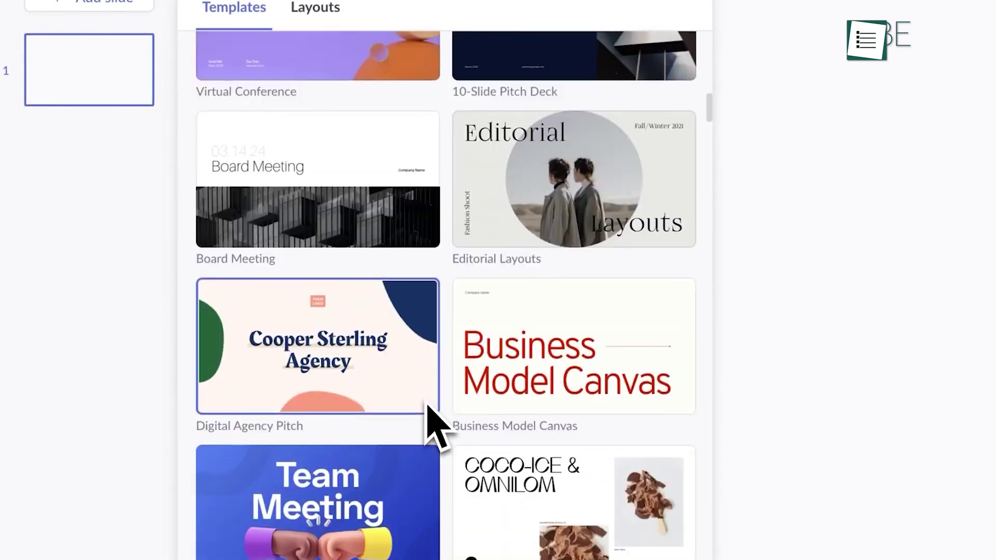
pyautogui.scroll(-5, 427, 405)
pyautogui.scroll(-5, 427, 404)
pyautogui.scroll(-5, 426, 405)
pyautogui.scroll(-5, 427, 405)
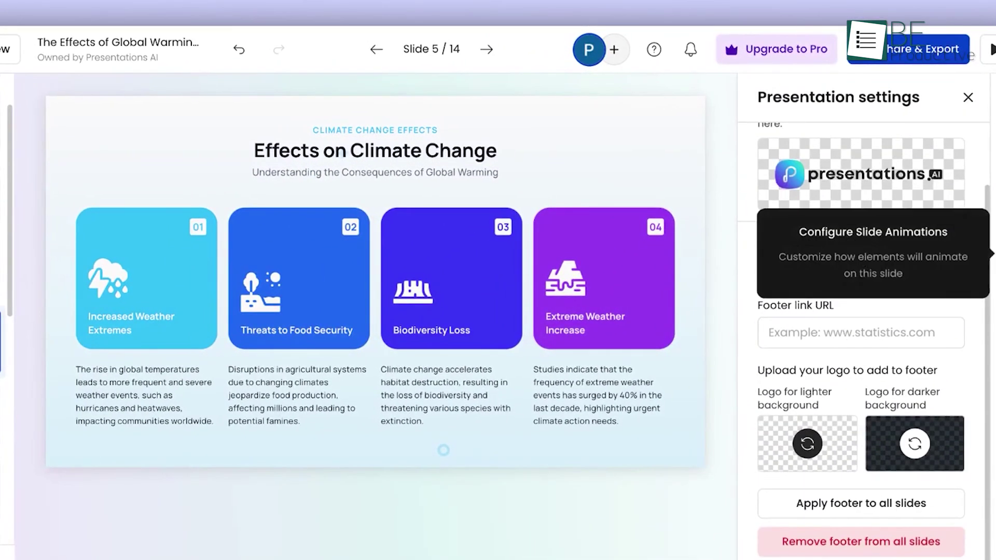
# Check the climate deck's slide animation settings, close them, and bring up Share & Export.
pyautogui.click(992, 253)
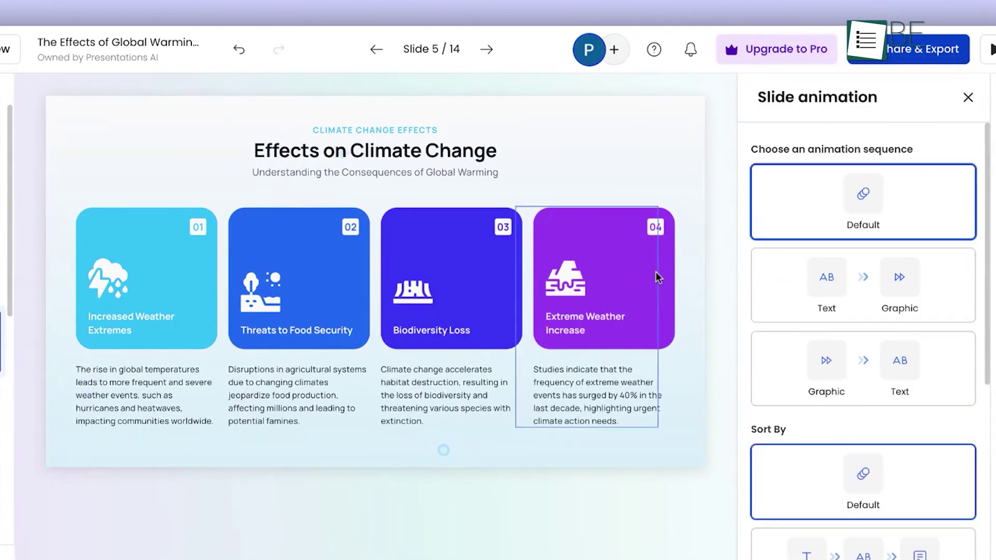
pyautogui.click(968, 97)
pyautogui.click(923, 48)
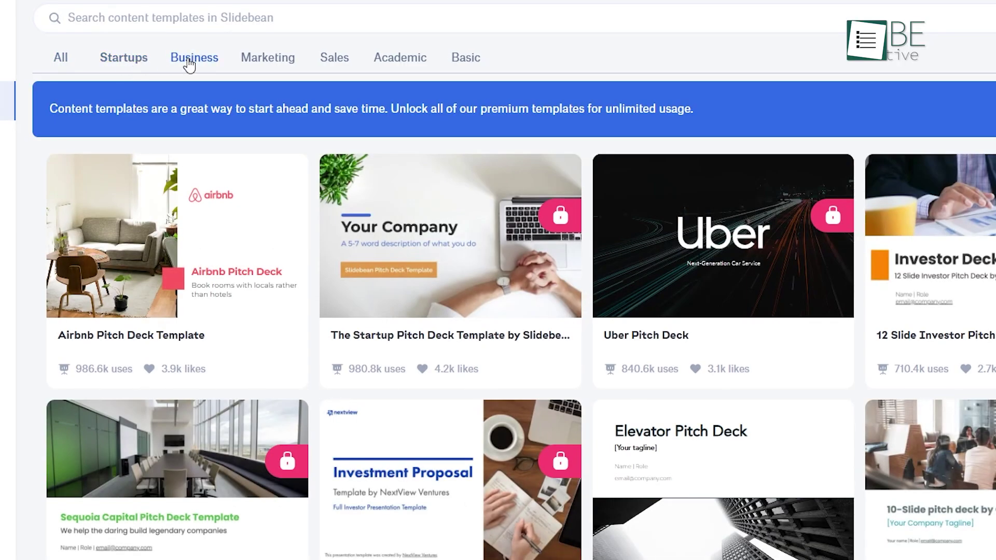
# Filter the content templates gallery to the Business category.
pyautogui.click(194, 58)
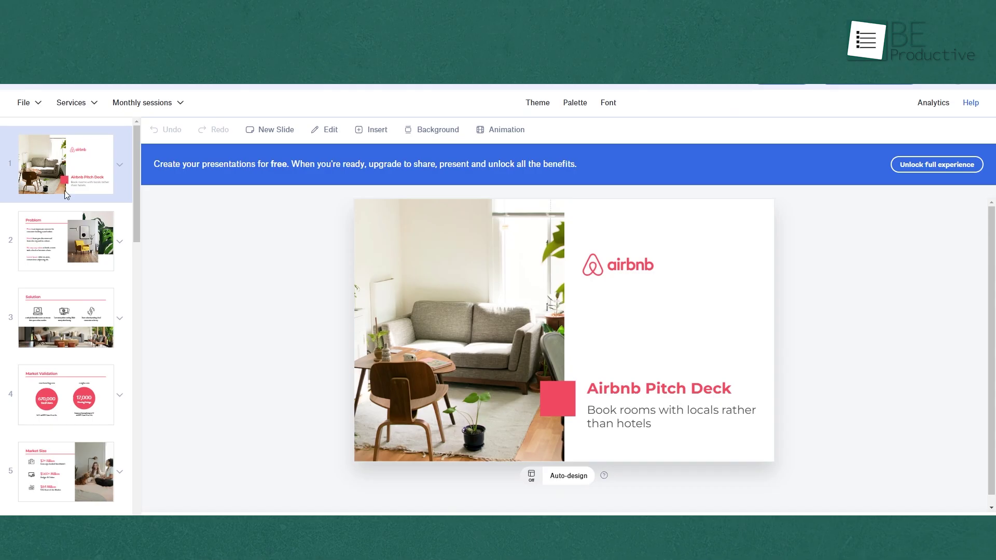
# View the Airbnb deck's Problem and Solution slides (thumbnails 2 and 3).
pyautogui.click(65, 249)
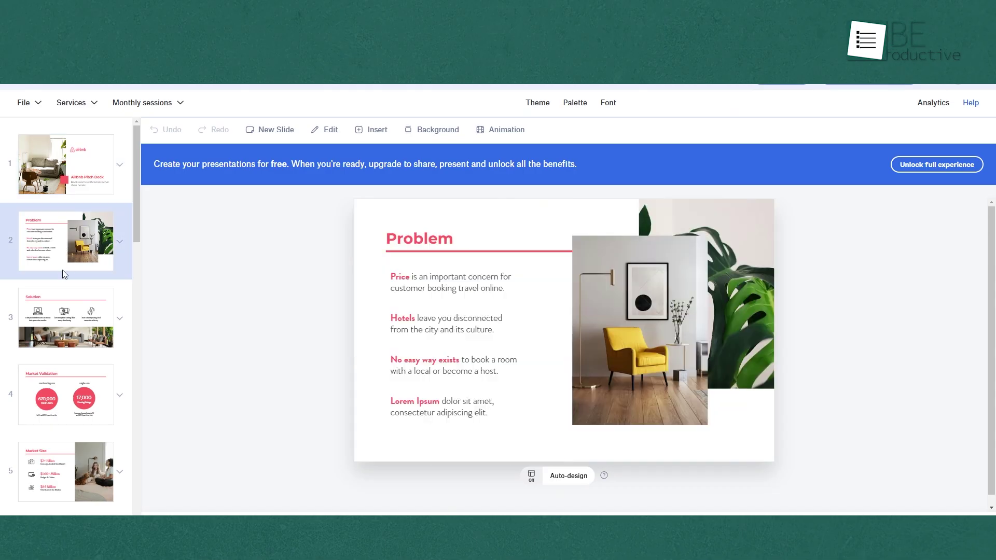
pyautogui.click(62, 325)
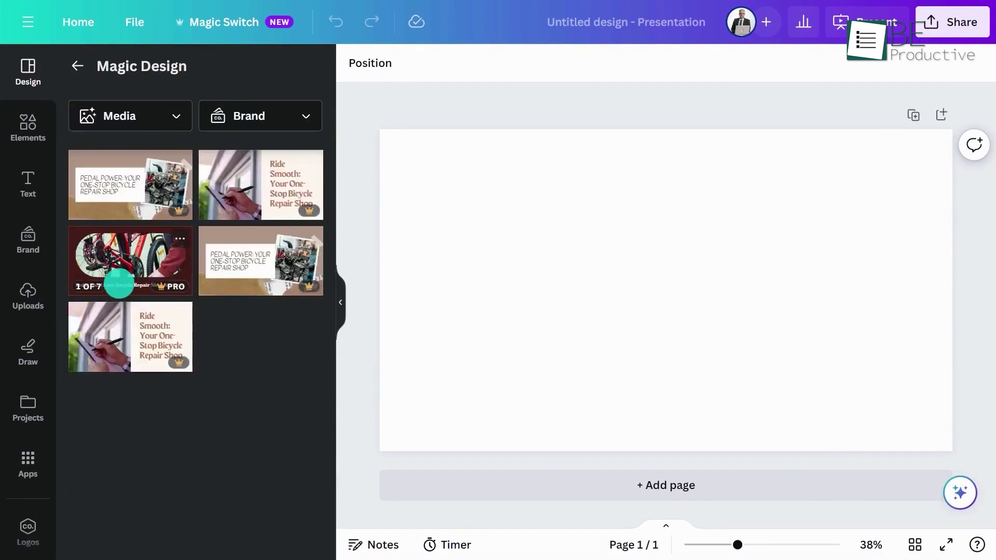
# Recolour the bicycle repair template's pages with the brand kit's orange palette.
pyautogui.click(119, 281)
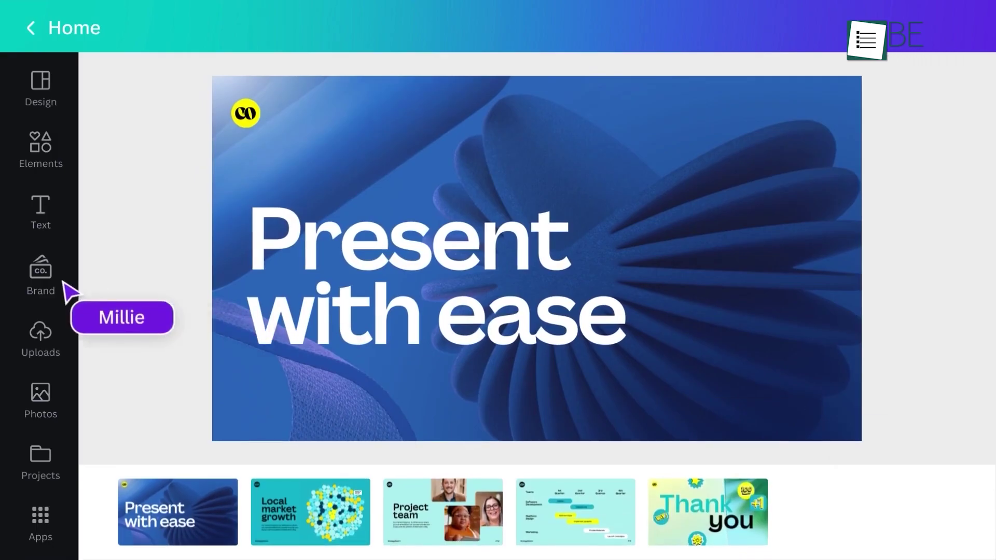
pyautogui.click(70, 293)
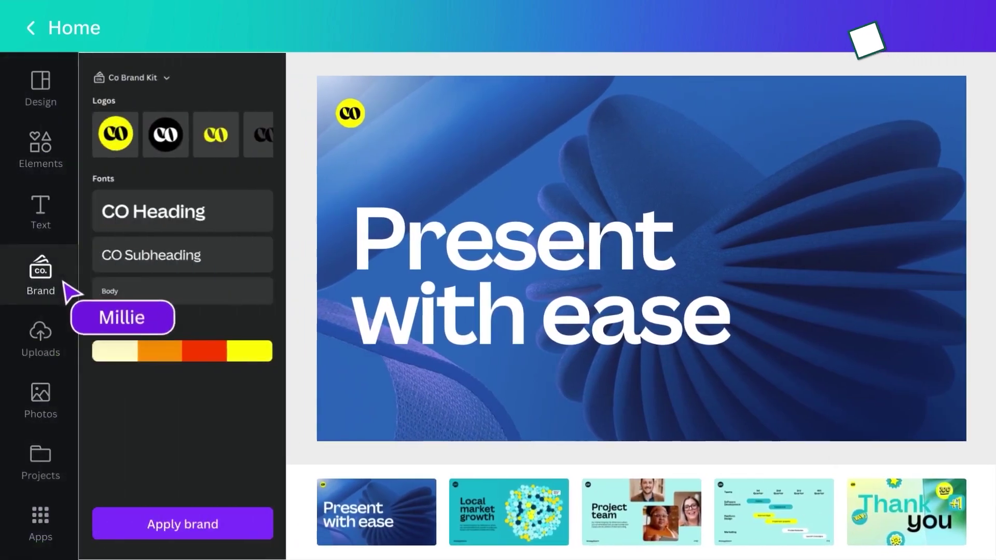
pyautogui.click(213, 355)
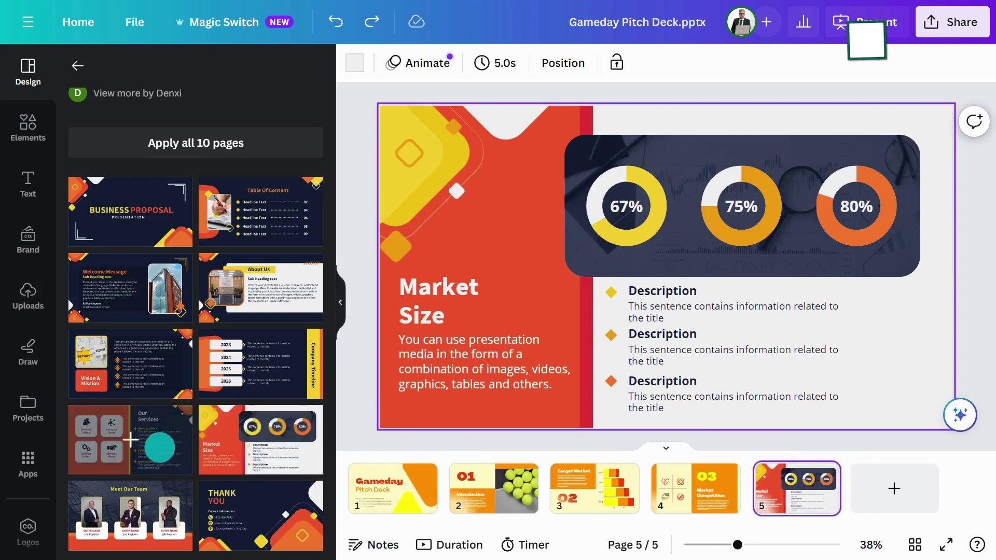
# Drag the Our Services page into the Gameday deck and view the Market Research slide.
pyautogui.moveTo(130, 440); pyautogui.dragTo(864, 489)
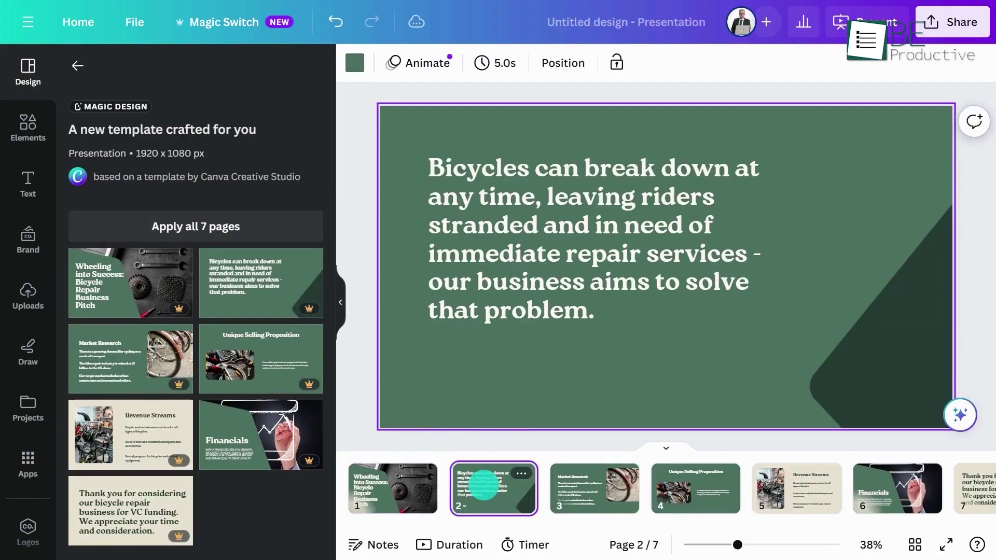
pyautogui.click(562, 489)
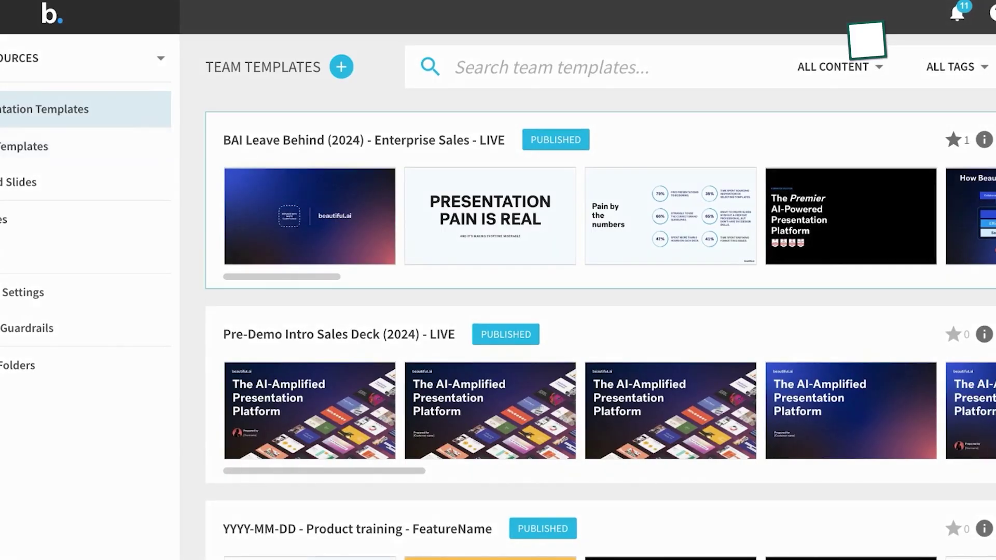
# Edit the Enterprise Sales leave-behind template and page forward to slide 4.
pyautogui.click(985, 139)
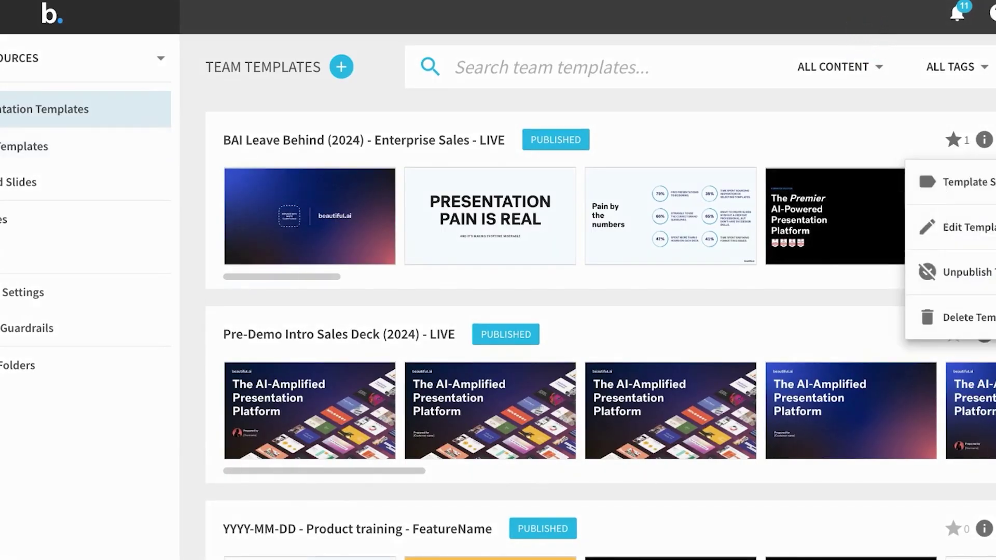
pyautogui.click(970, 227)
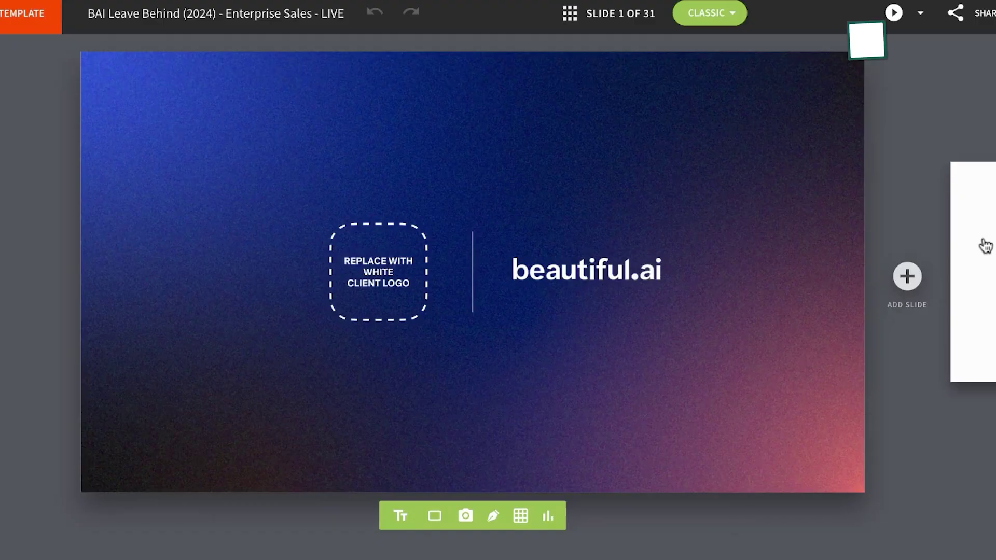
pyautogui.press('Right')
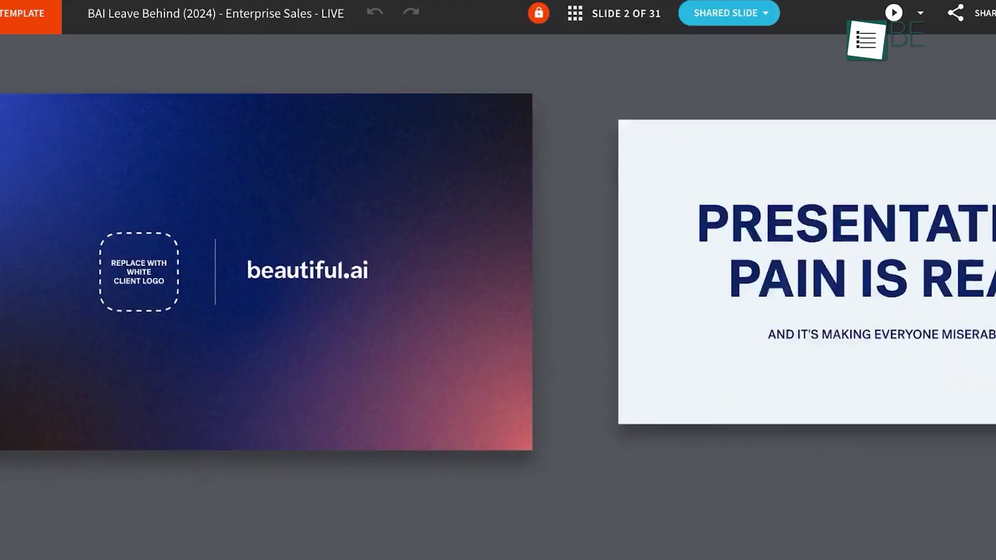
pyautogui.press('Right')
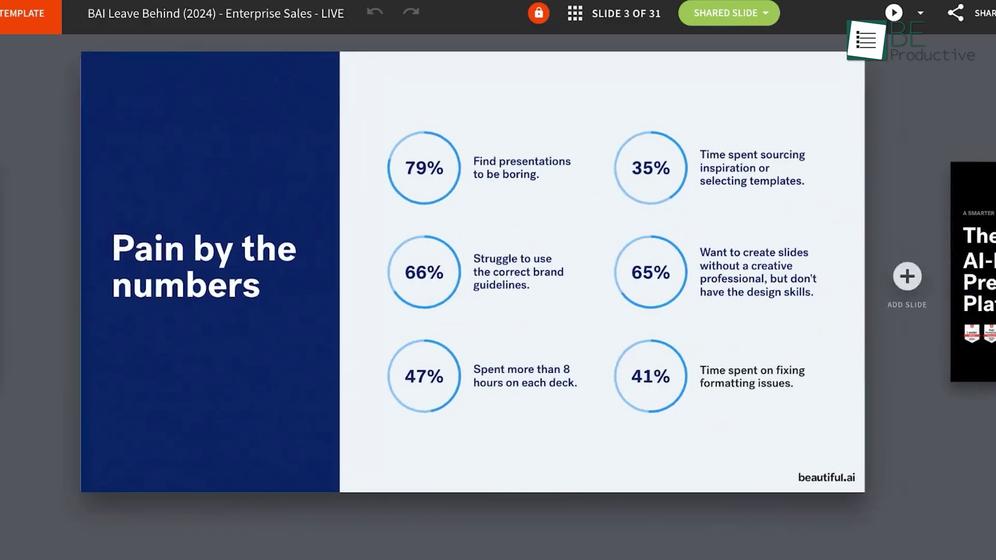
pyautogui.press('Right')
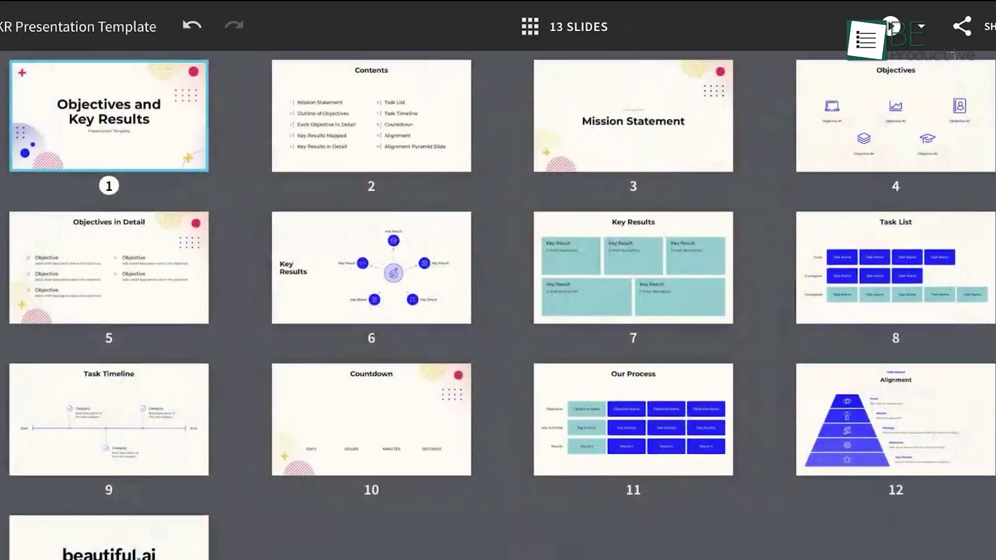
pyautogui.scroll(-3, 498, 311)
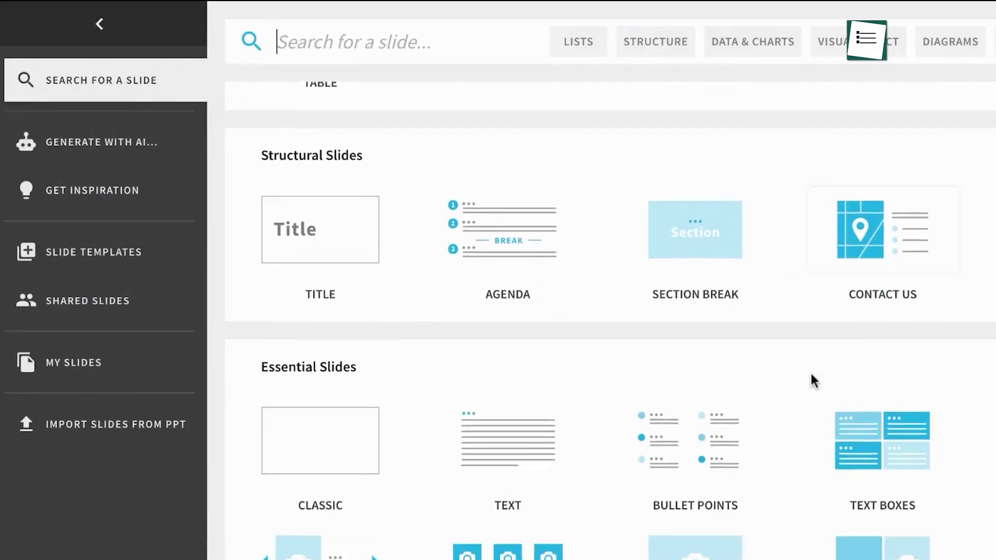
pyautogui.scroll(-5, 801, 379)
pyautogui.scroll(-5, 801, 379)
pyautogui.scroll(-5, 801, 378)
pyautogui.scroll(-5, 607, 311)
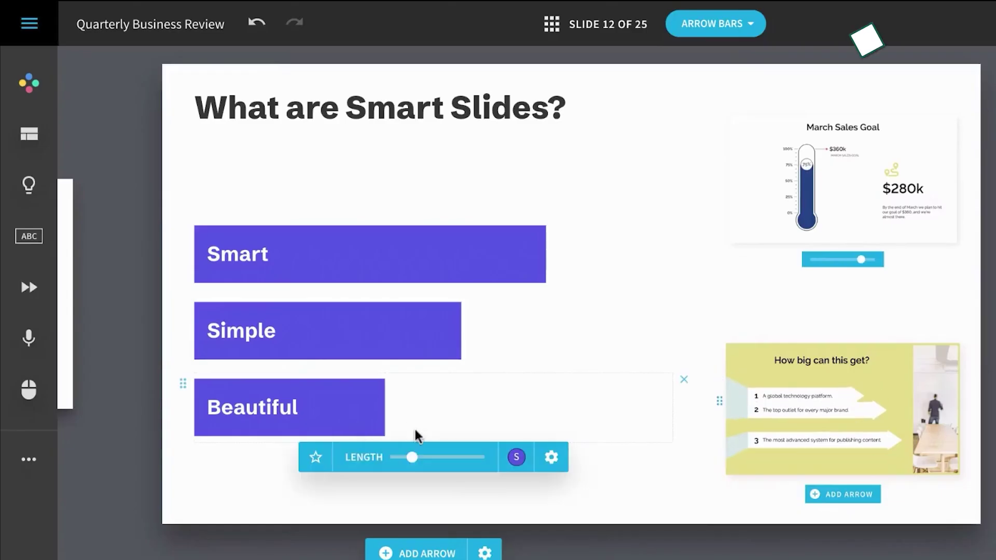
# Drag the LENGTH slider right to lengthen the Beautiful arrow bar.
pyautogui.moveTo(435, 457); pyautogui.dragTo(471, 457)
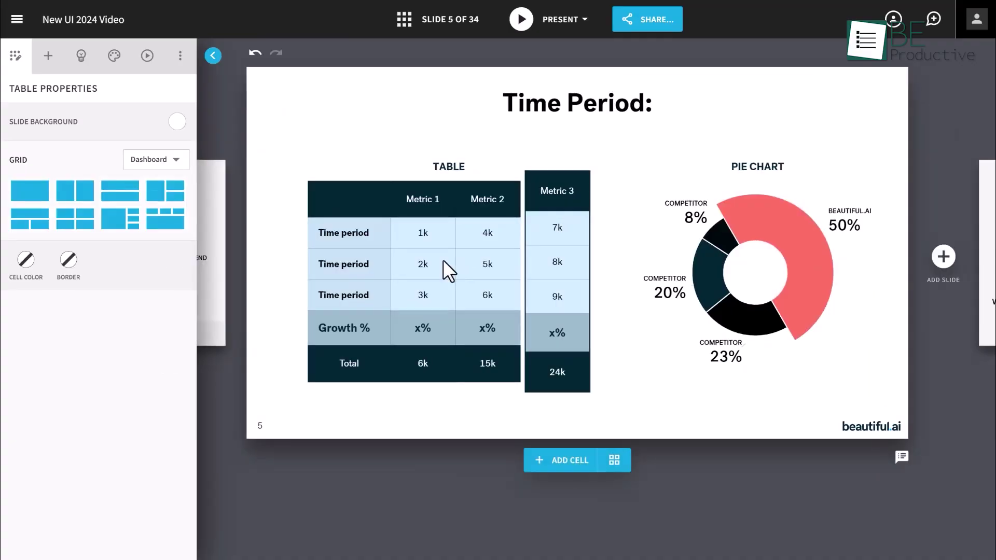
# Select the Time Period table and open its Table Background Color options.
pyautogui.click(442, 264)
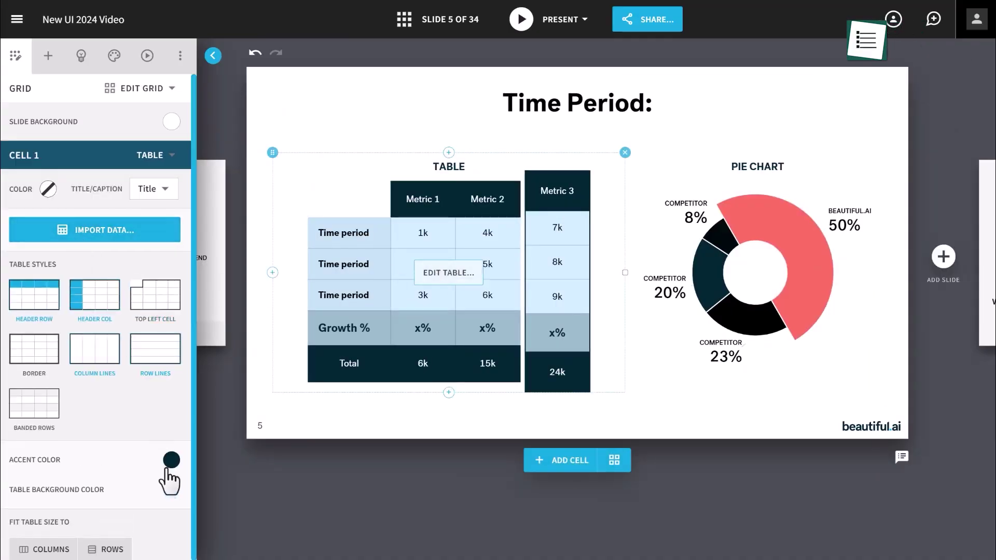
pyautogui.click(173, 492)
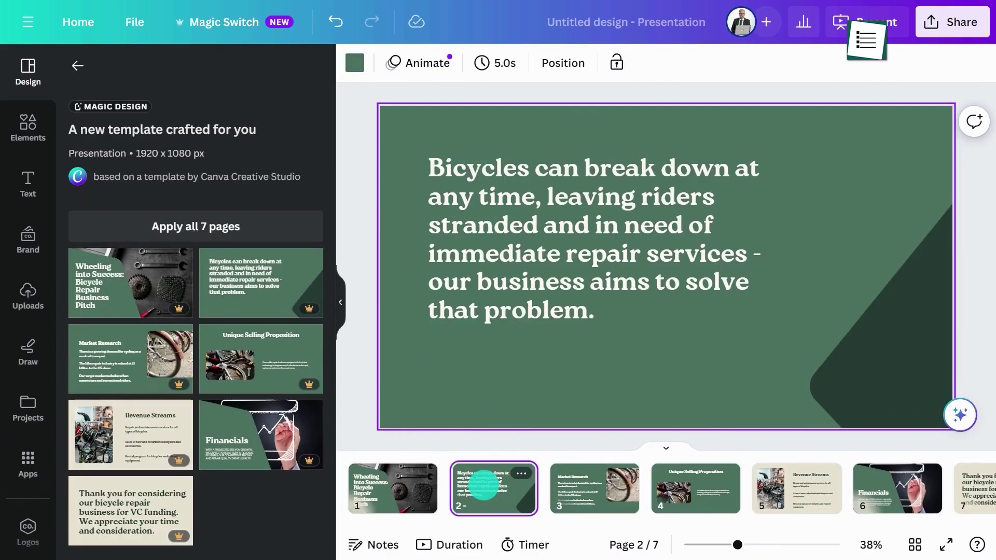
# Go to page 3, the bicycle pitch's Market Research slide.
pyautogui.click(598, 489)
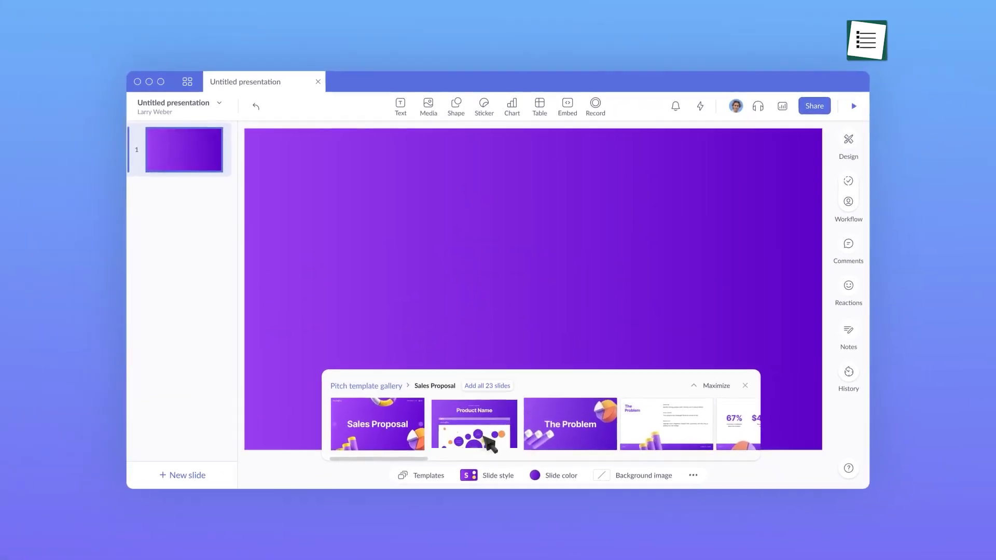
# Apply the Sales Proposal Product Name layout and select its Spacework dashboard image.
pyautogui.click(473, 426)
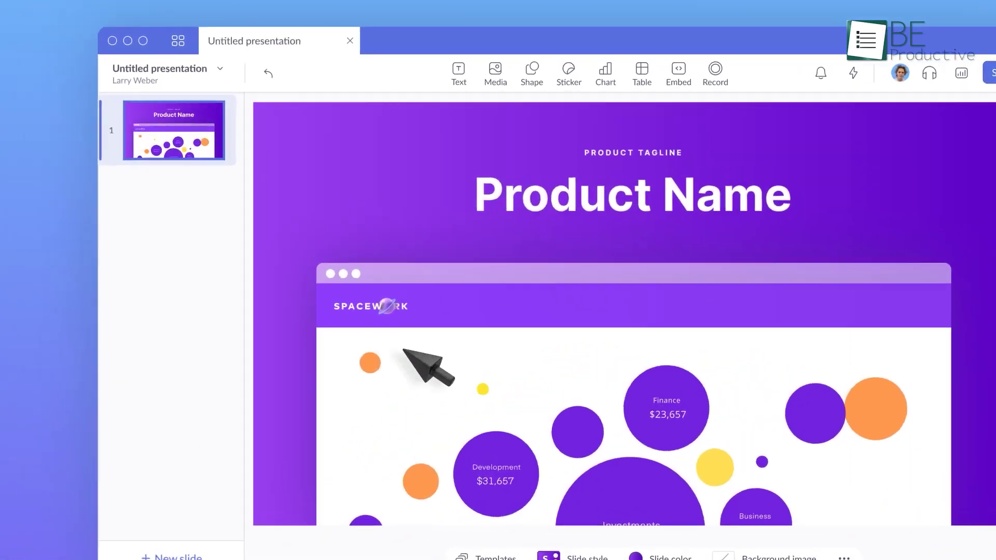
pyautogui.click(423, 367)
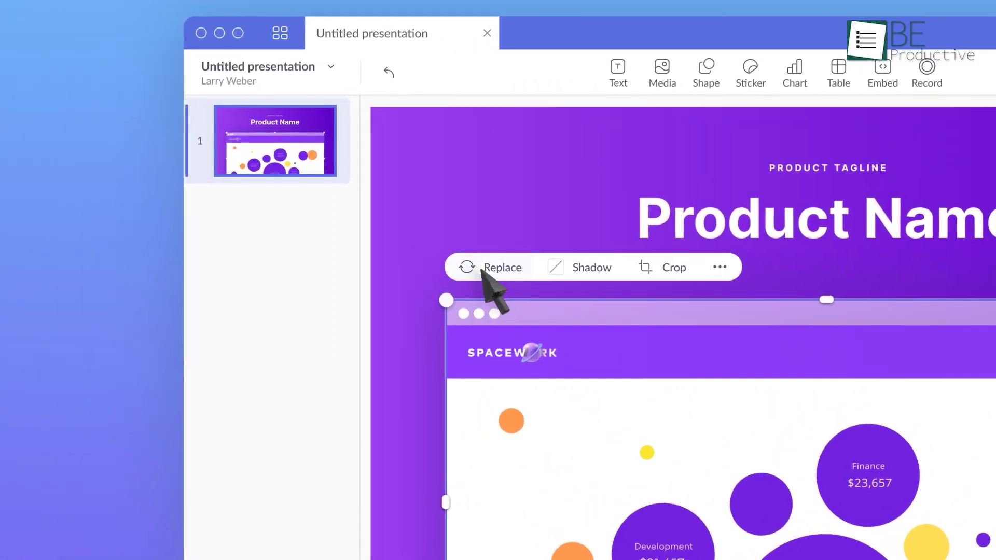